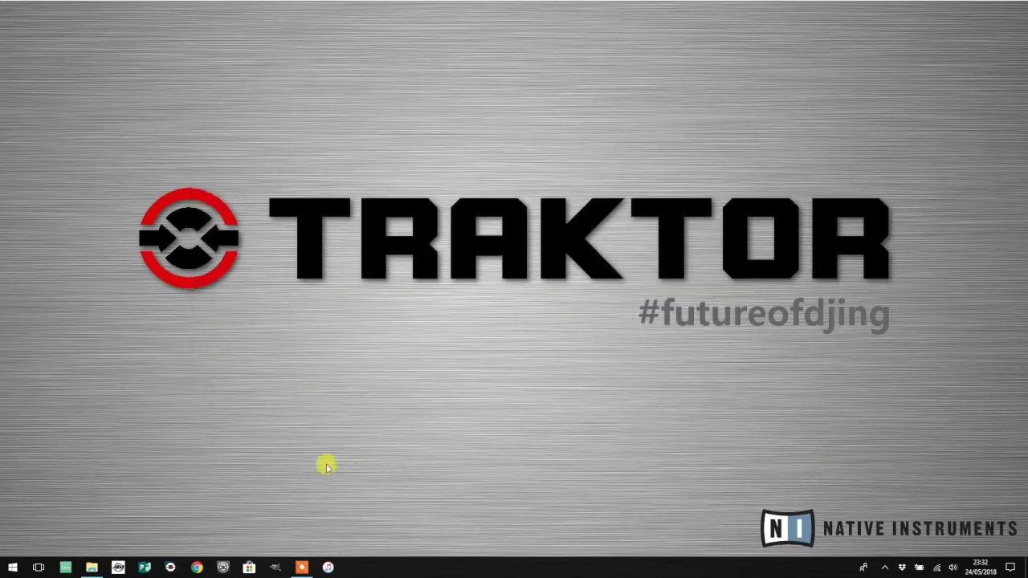
Look up the available downloads for the Airstream DMX Bridge on the ADJ website in Chrome
left_click(198, 568)
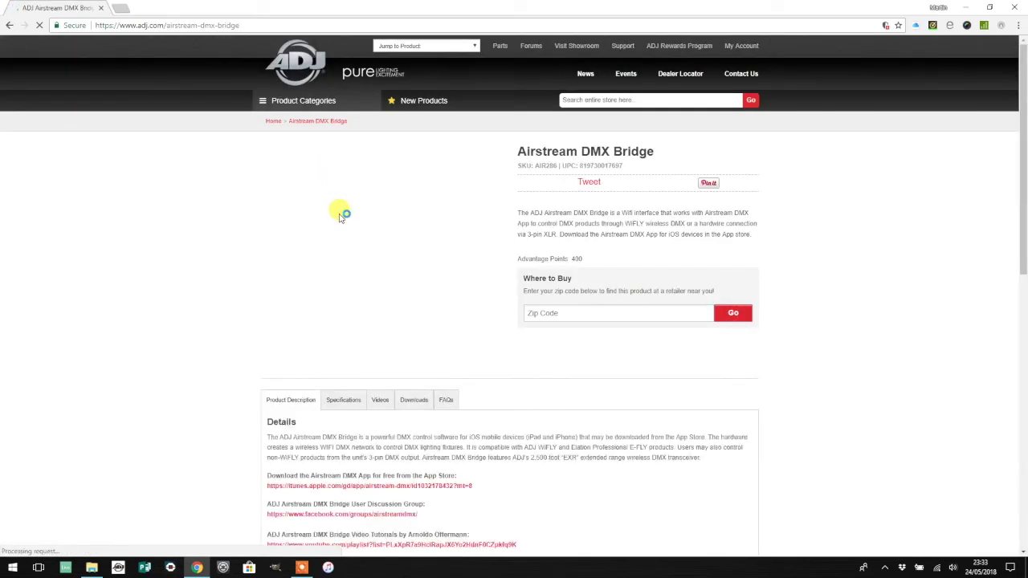
scroll(340, 215, "down", 2)
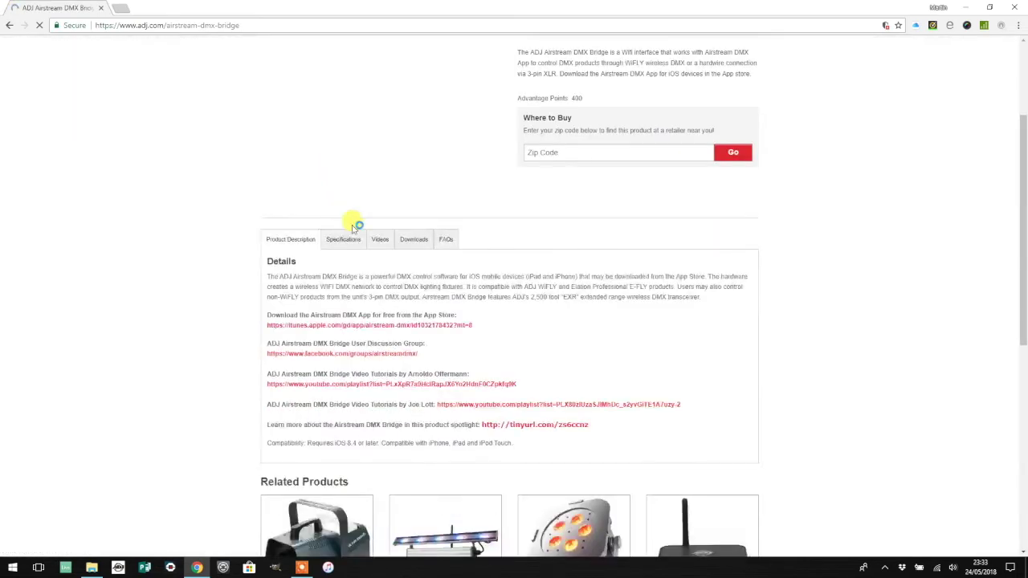
left_click(416, 242)
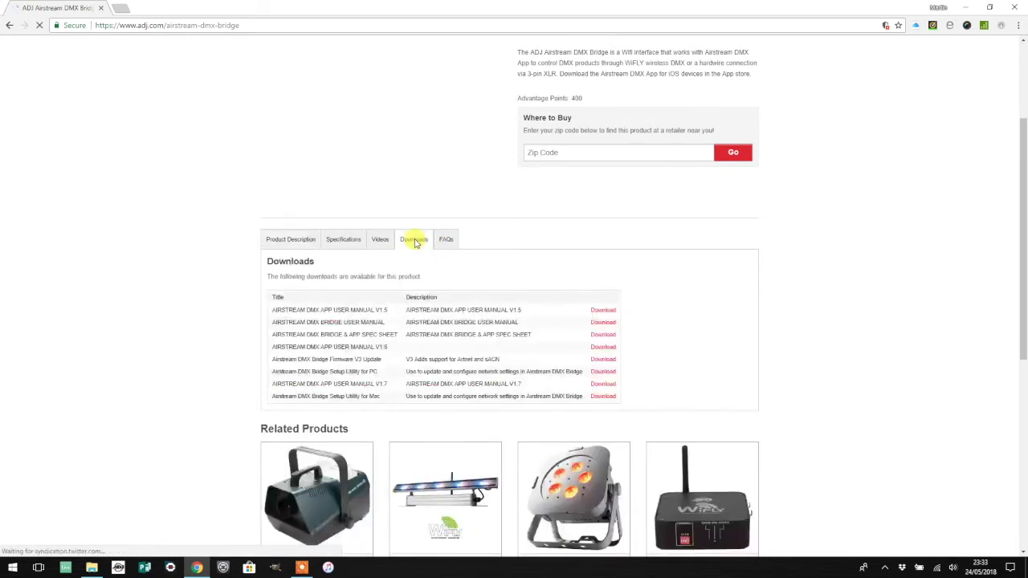
scroll(420, 289, "down", 2)
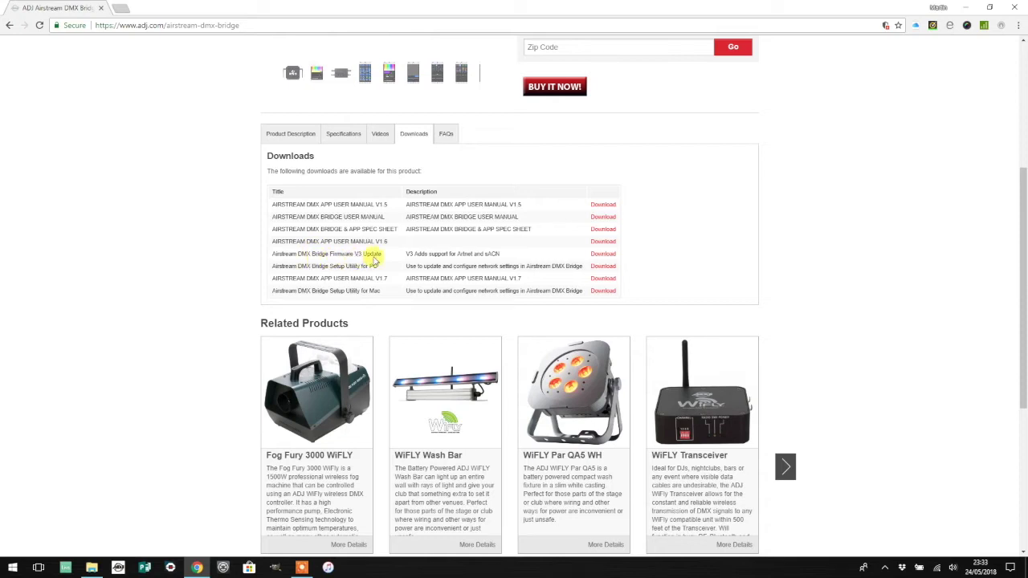
Launch AirstreamBridgeSetup from the Airstream DMX Bridge utility folder and clear the other windows from around it
left_click(93, 568)
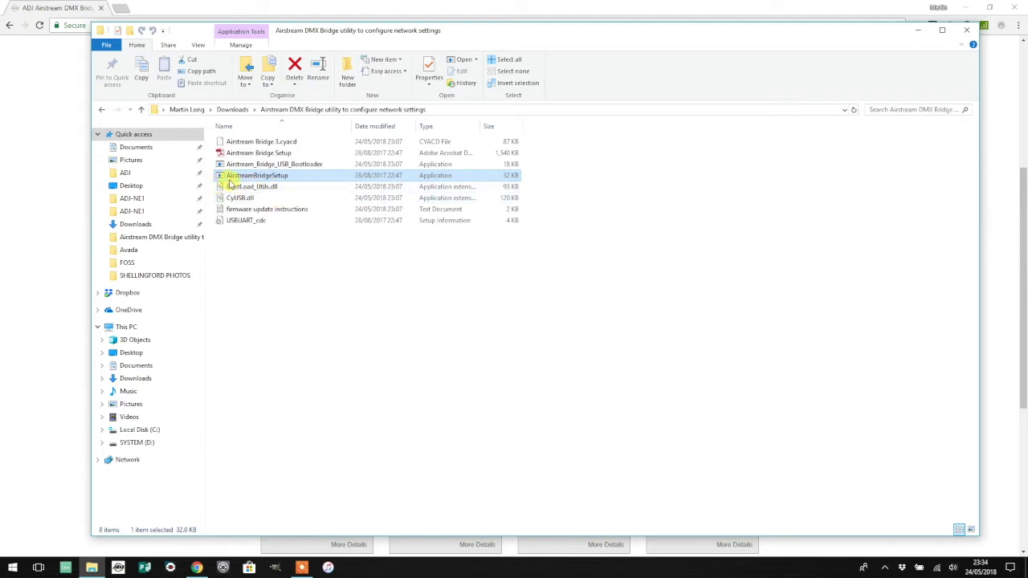
double_click(291, 176)
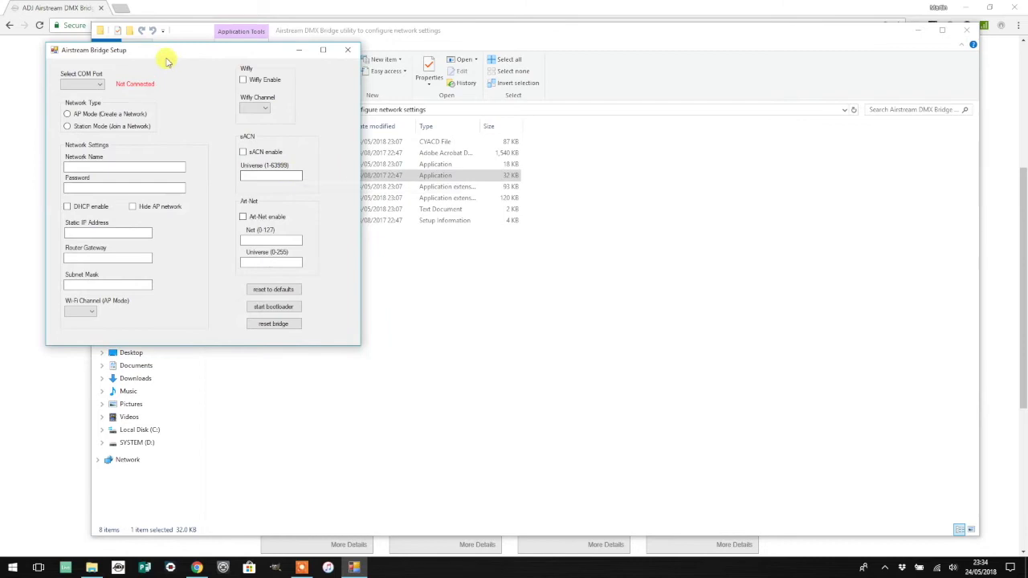
left_click_drag(159, 55, 446, 104)
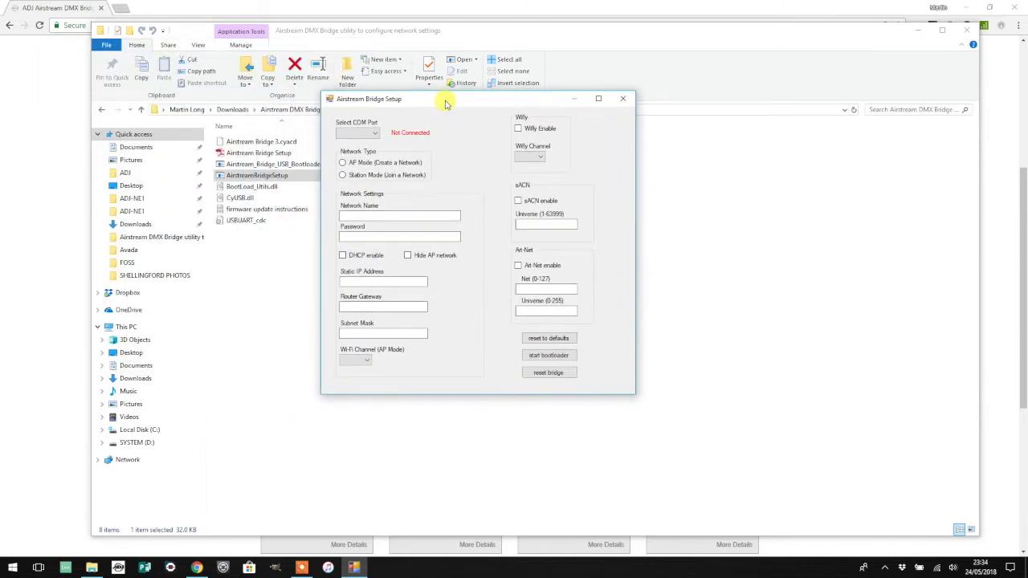
left_click(918, 30)
left_click(970, 9)
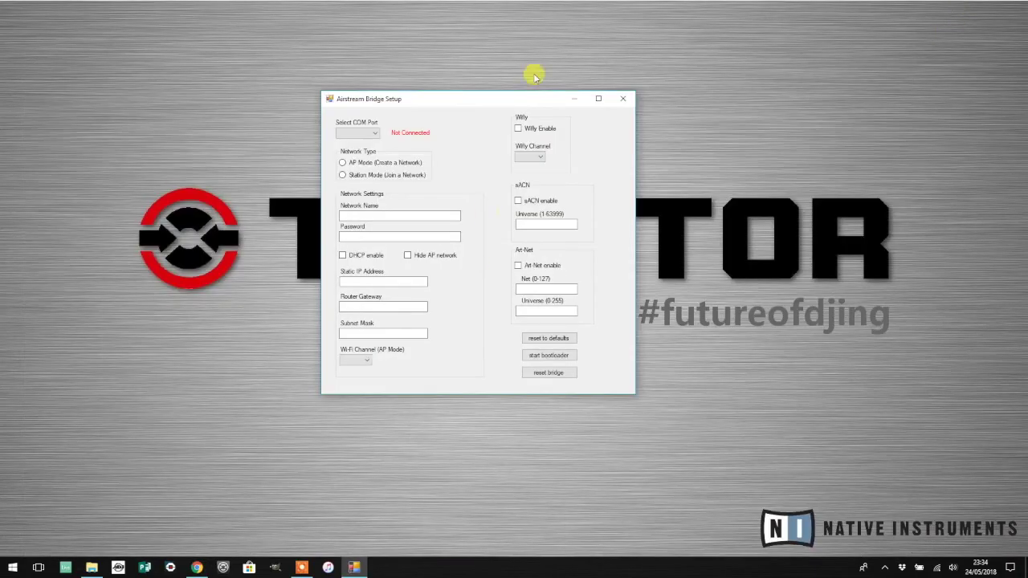
left_click_drag(489, 107, 510, 120)
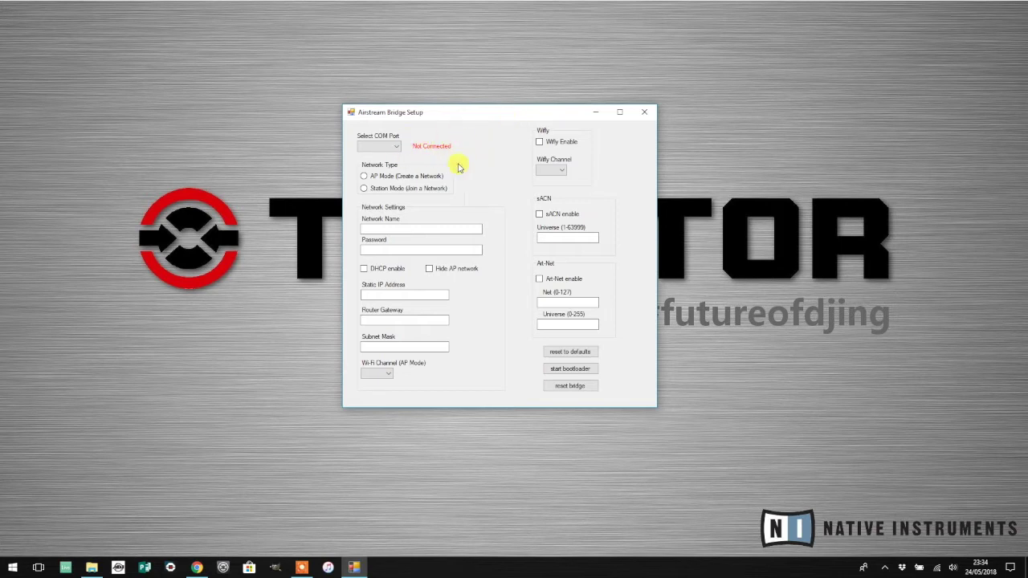
Connect to the bridge on COM3 and put it into bootloader mode
left_click(396, 150)
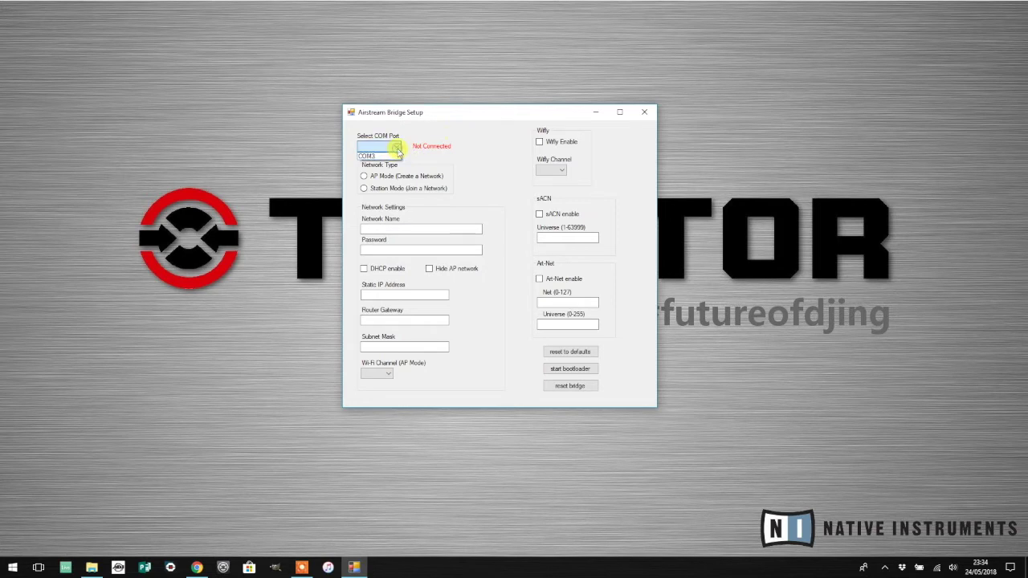
left_click(371, 156)
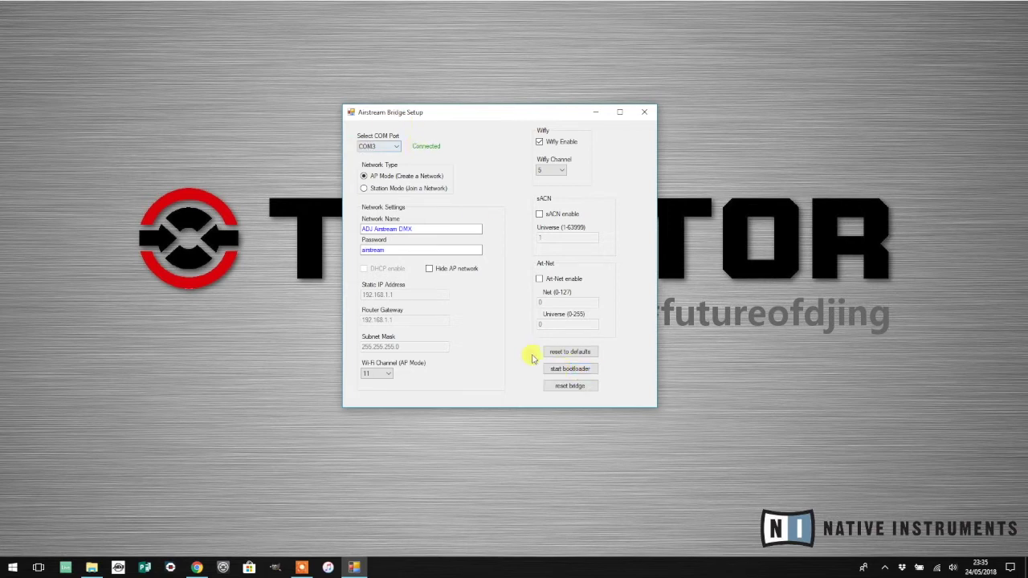
left_click(571, 372)
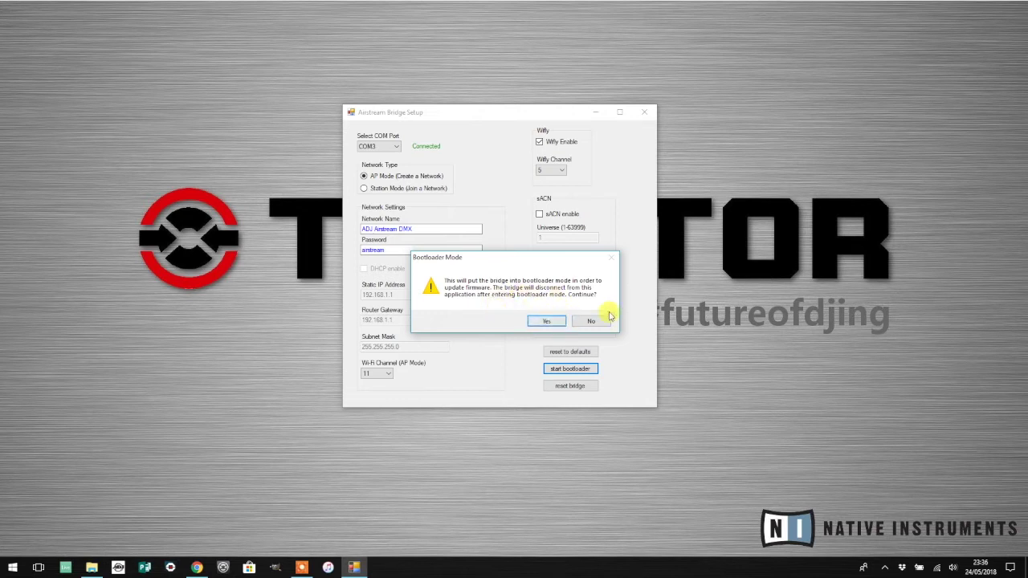
left_click(549, 322)
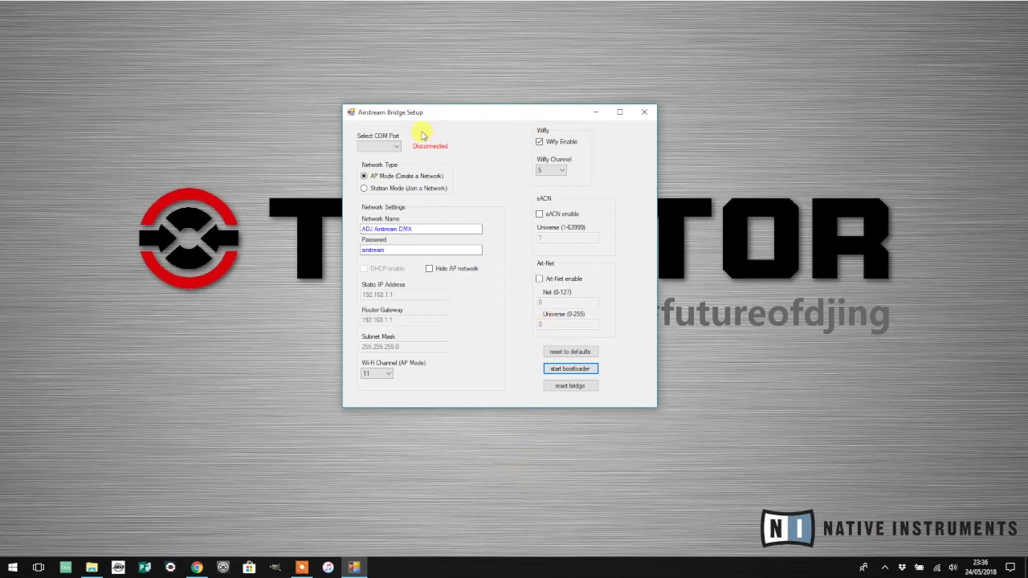
Launch Airstream_Bridge_USB_Bootloader from the utility folder and minimise the other open windows
left_click(91, 568)
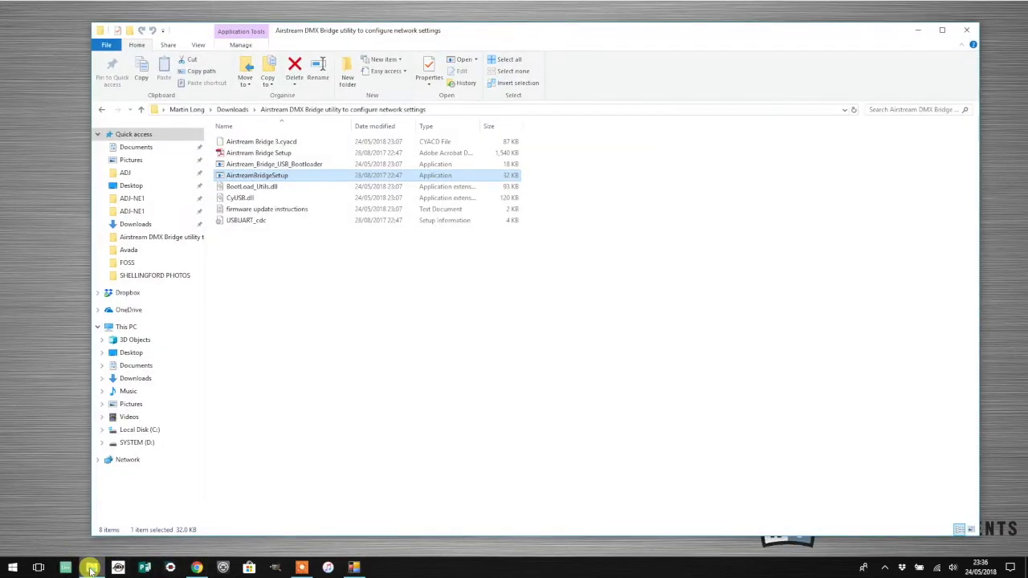
double_click(239, 165)
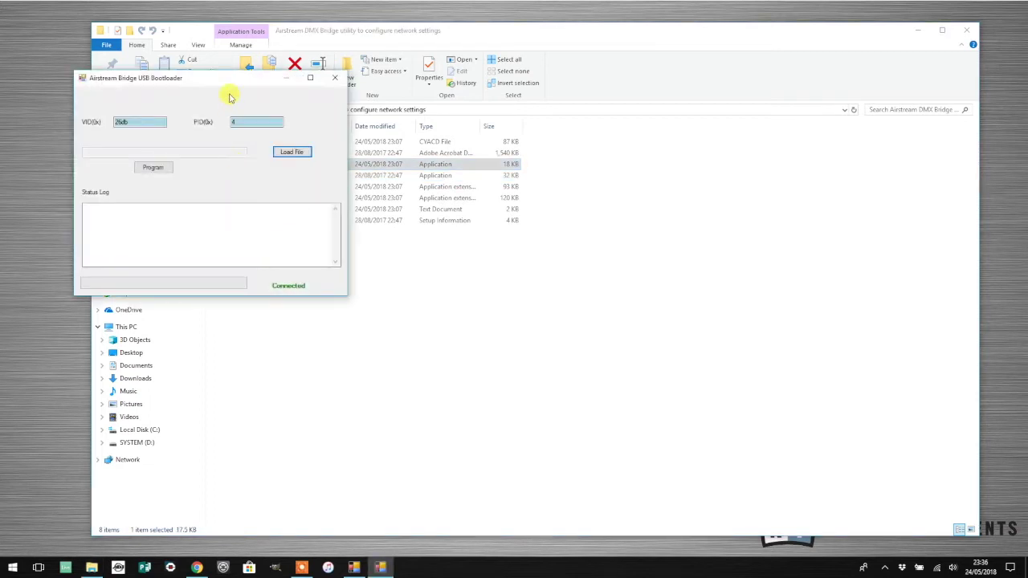
left_click_drag(236, 83, 490, 155)
left_click(916, 30)
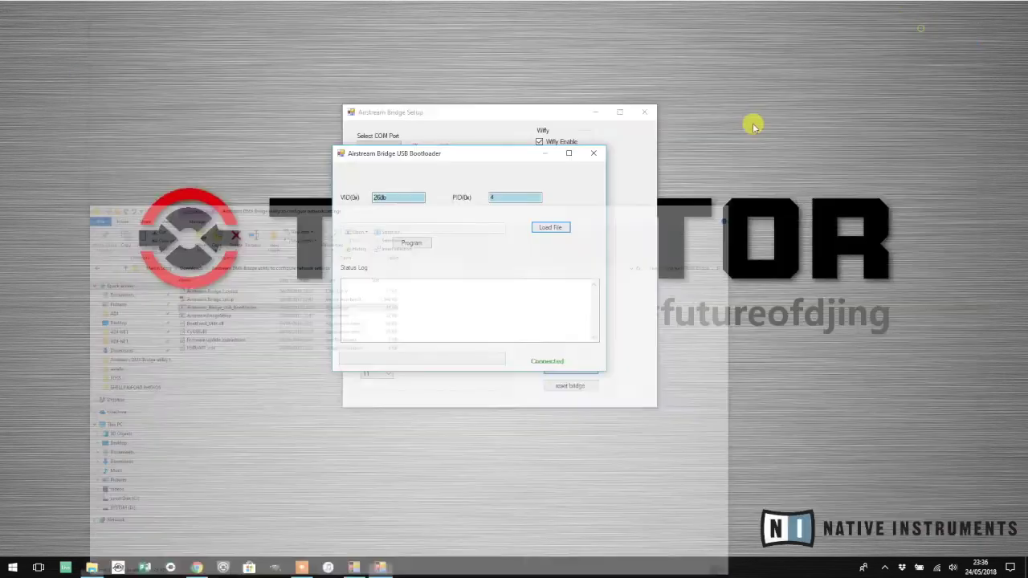
left_click(592, 110)
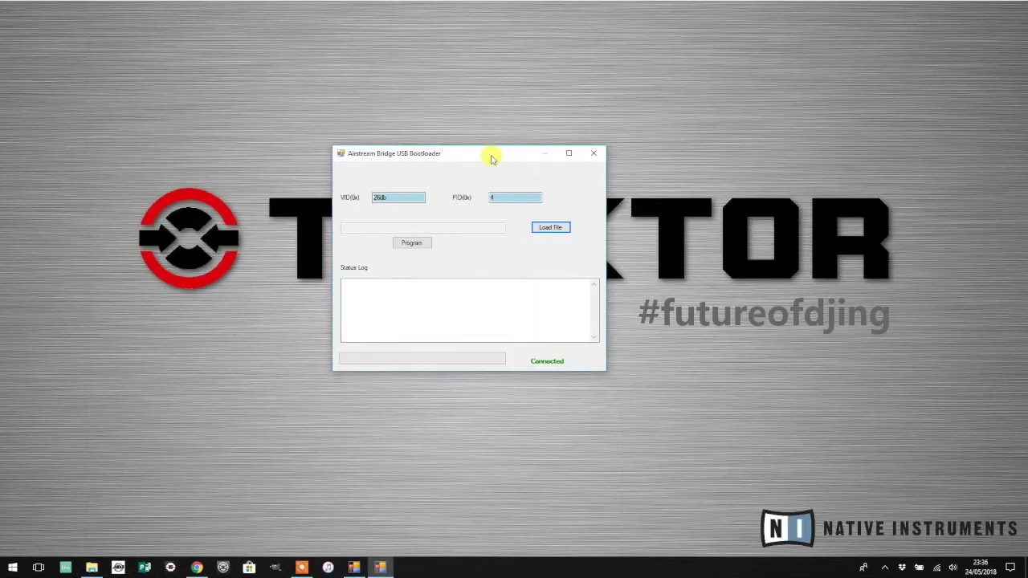
left_click_drag(489, 156, 524, 142)
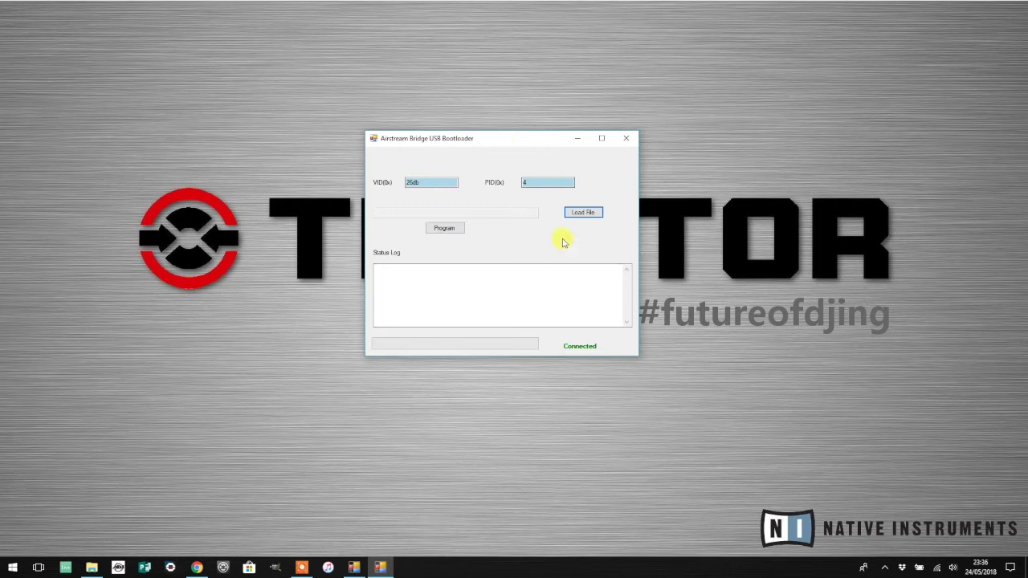
Load Airstream Bridge 3.cyacd from the utility folder, program the bridge with it and close the bootloader
left_click(580, 215)
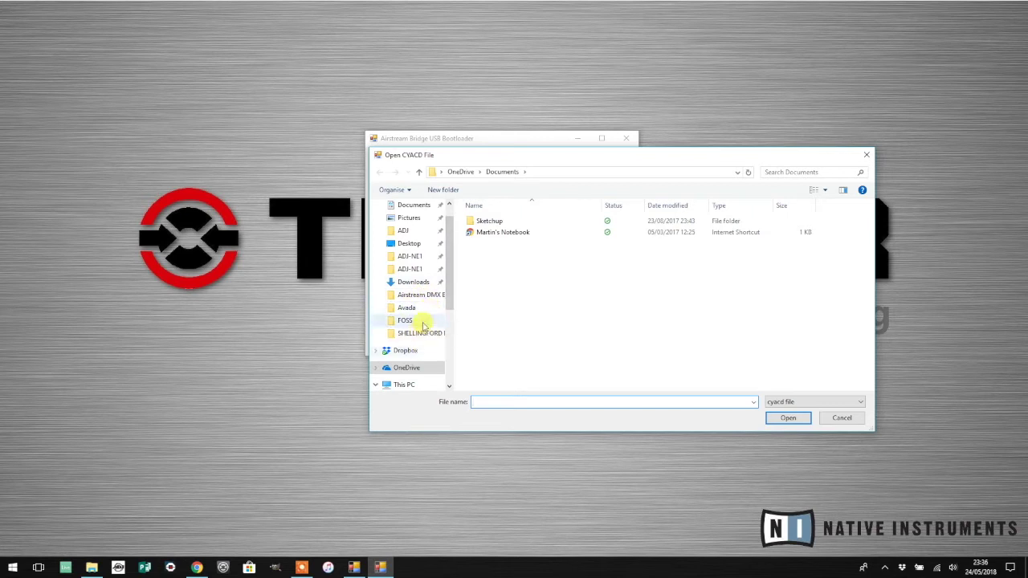
left_click(409, 297)
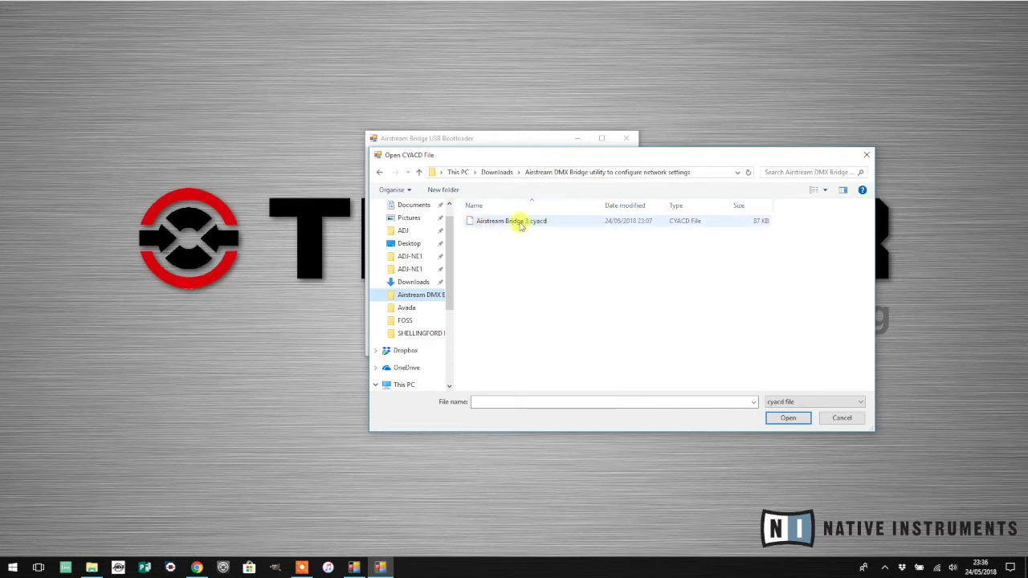
left_click(492, 223)
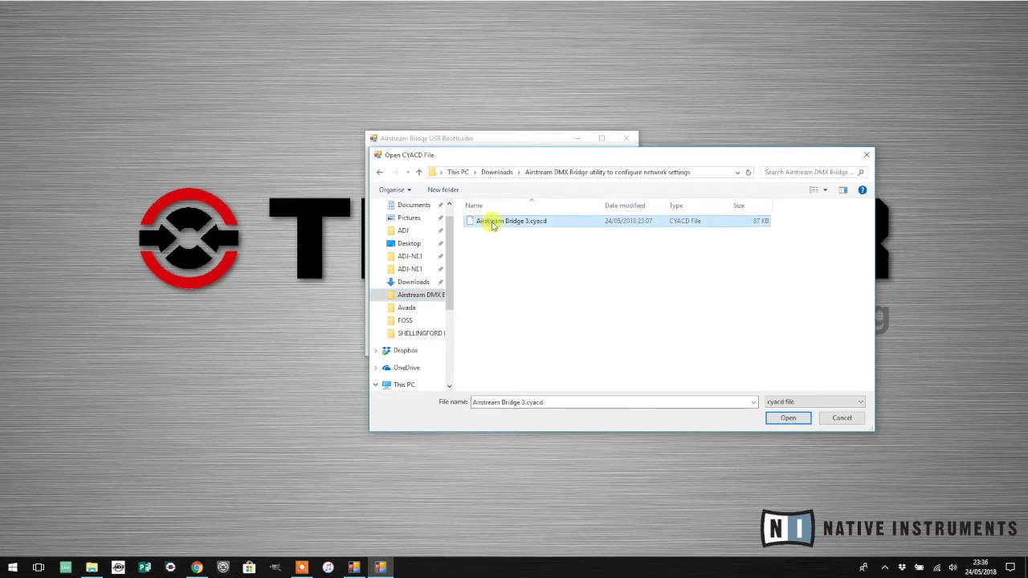
left_click(789, 419)
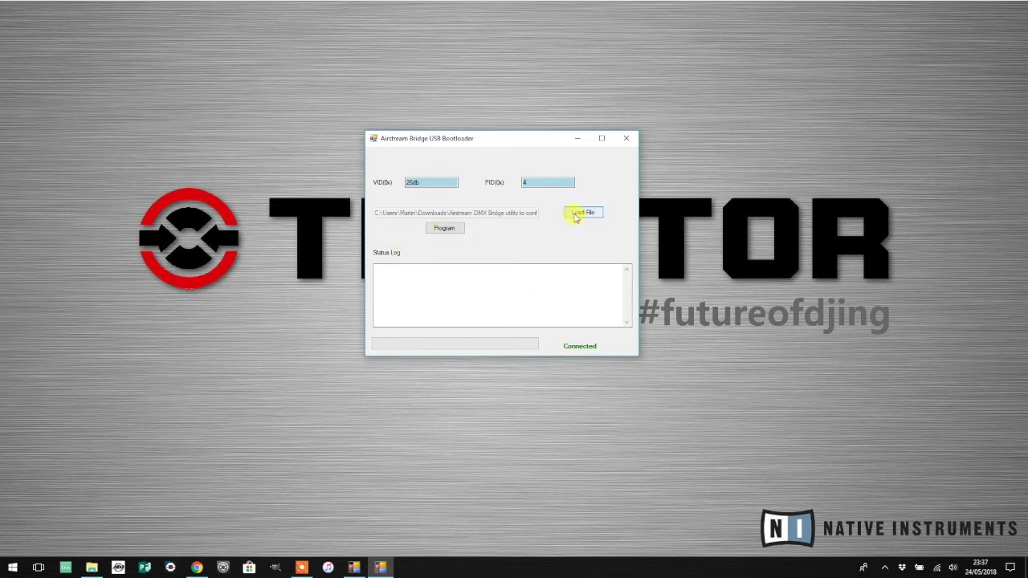
left_click(442, 232)
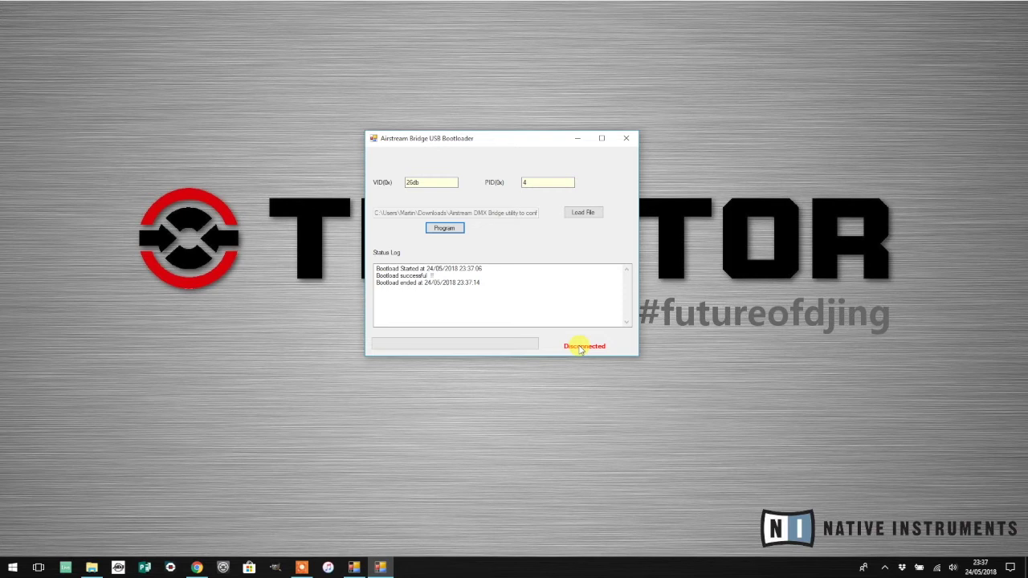
left_click(626, 138)
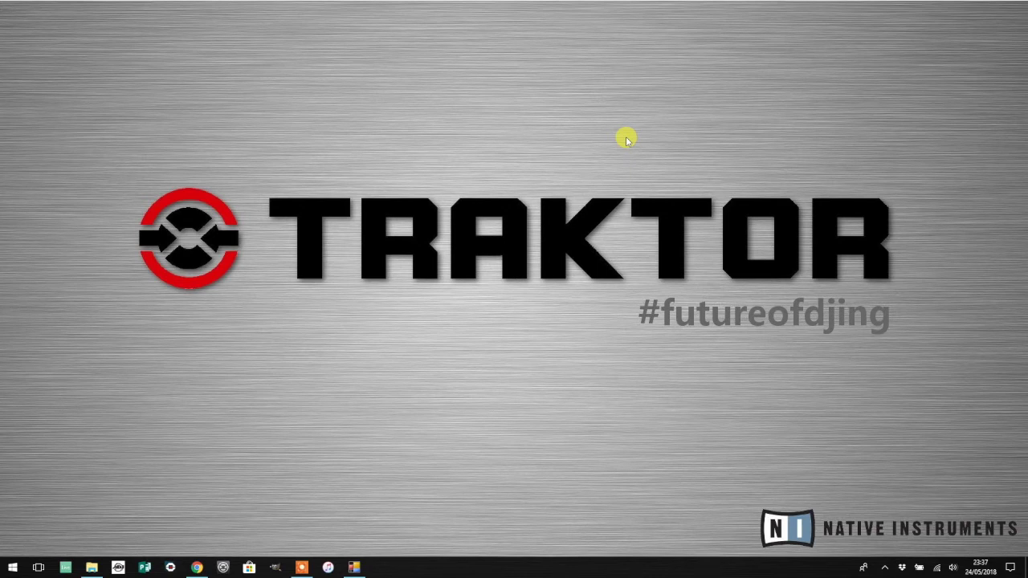
Restart the Airstream Bridge Setup utility and reconnect to the bridge on COM3
left_click(354, 567)
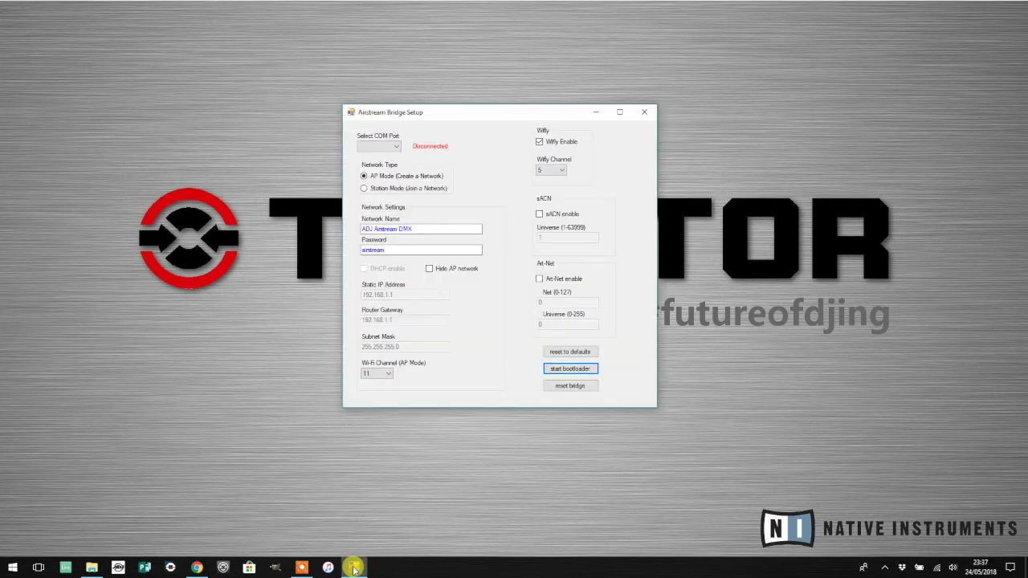
left_click(647, 115)
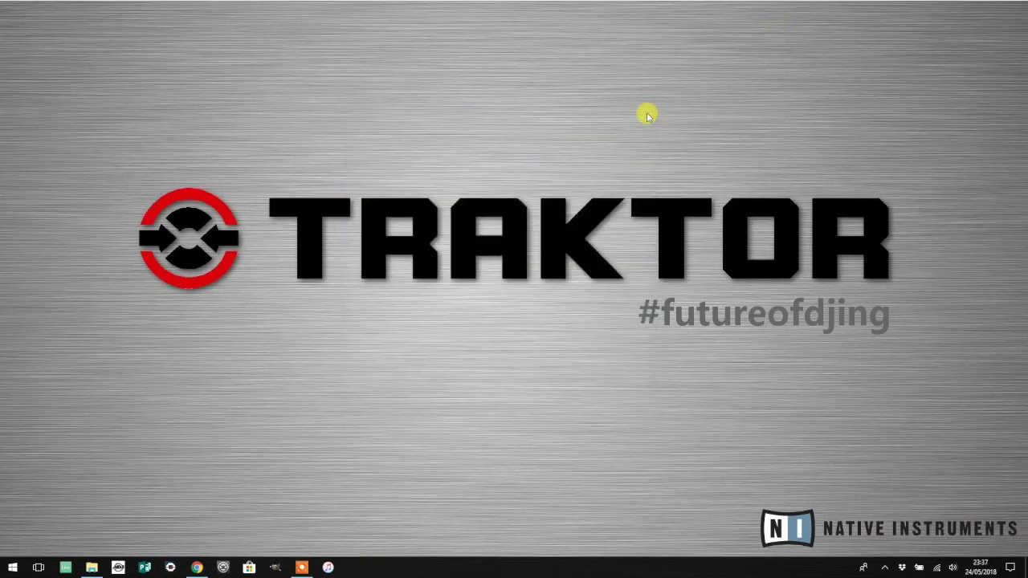
left_click(92, 567)
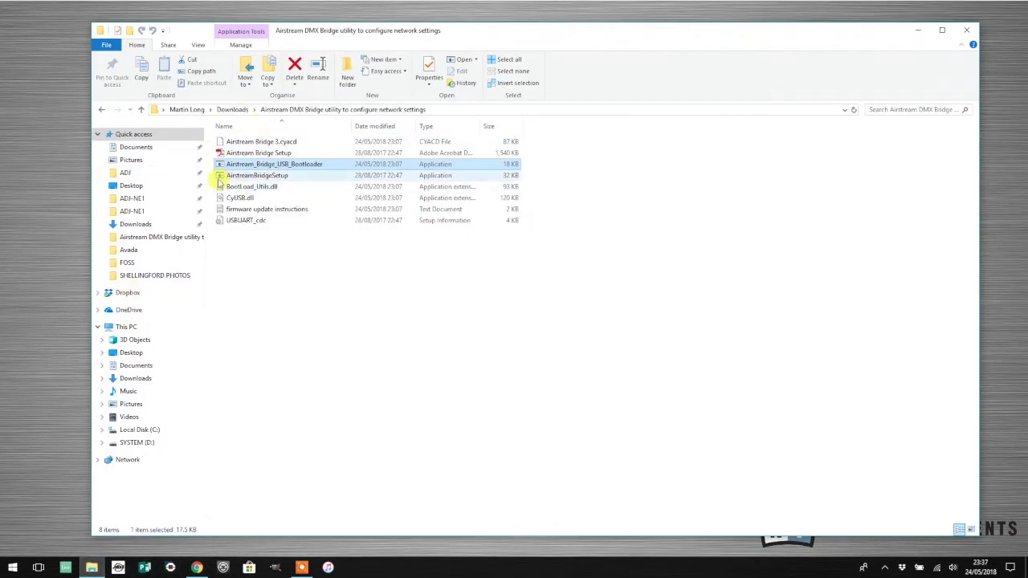
double_click(249, 176)
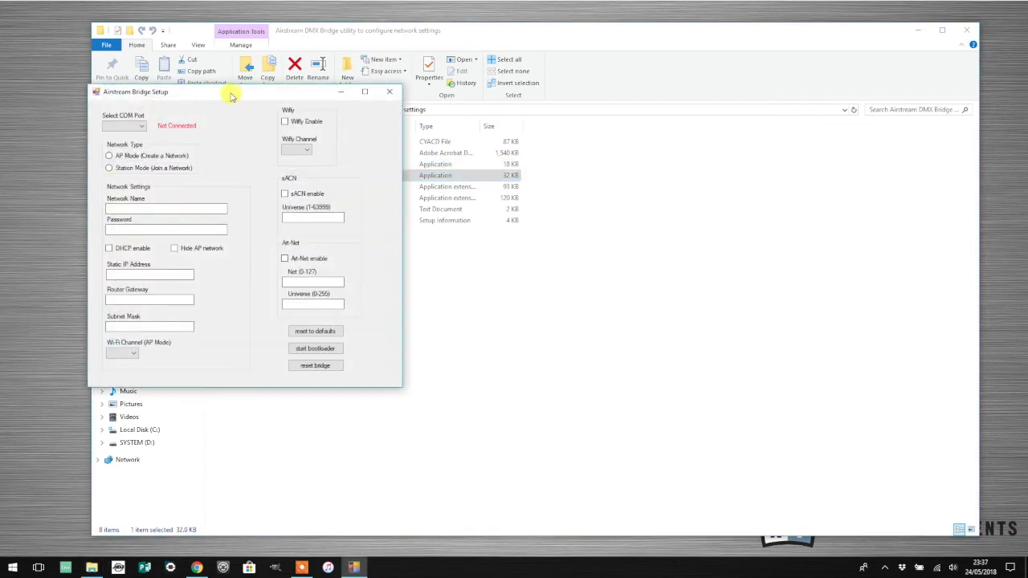
left_click_drag(231, 95, 486, 143)
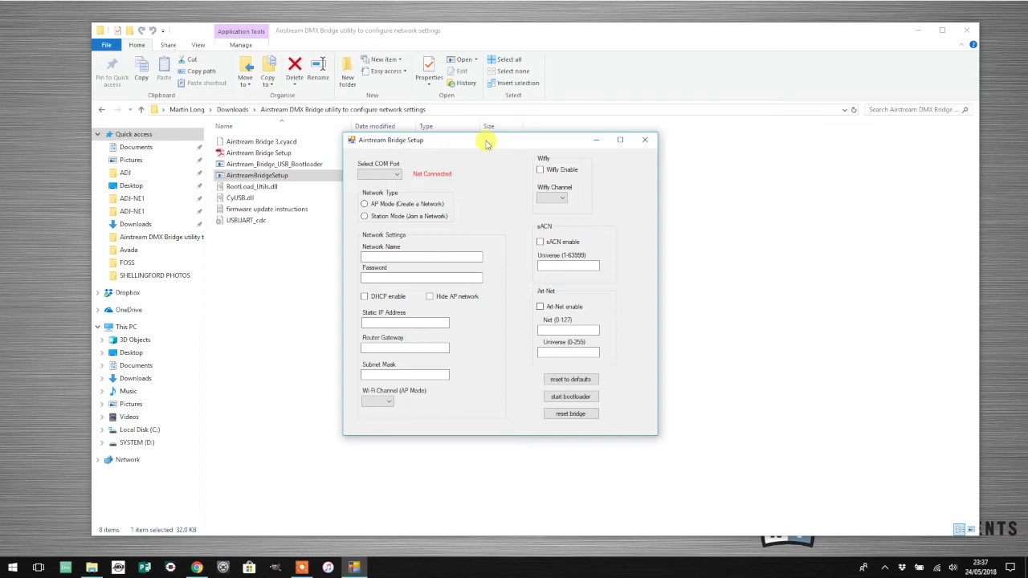
left_click(395, 175)
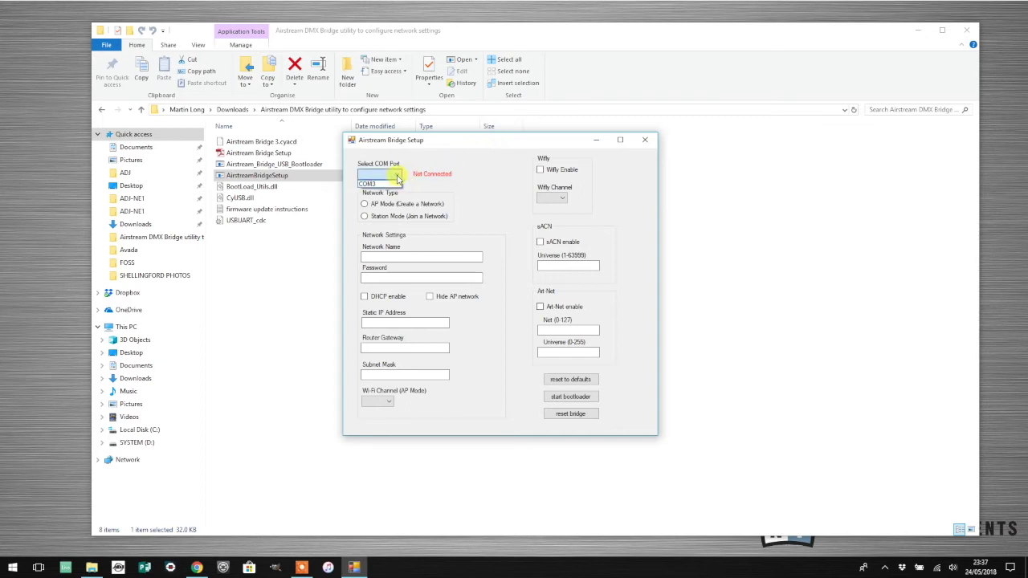
left_click(377, 185)
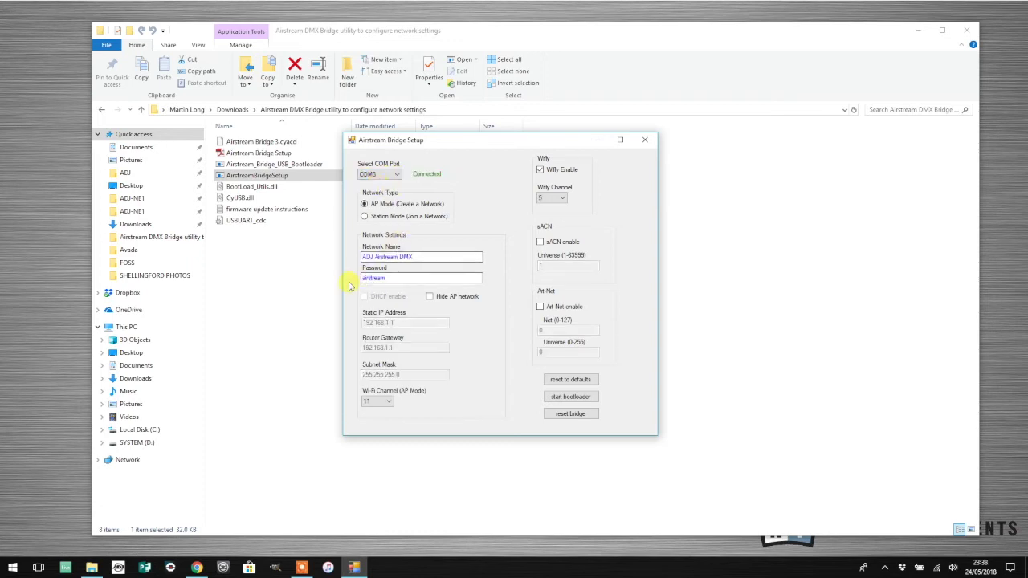
Review the network name, password and Wi-Fi channel settings, and enable Art-Net on the bridge
left_click(423, 256)
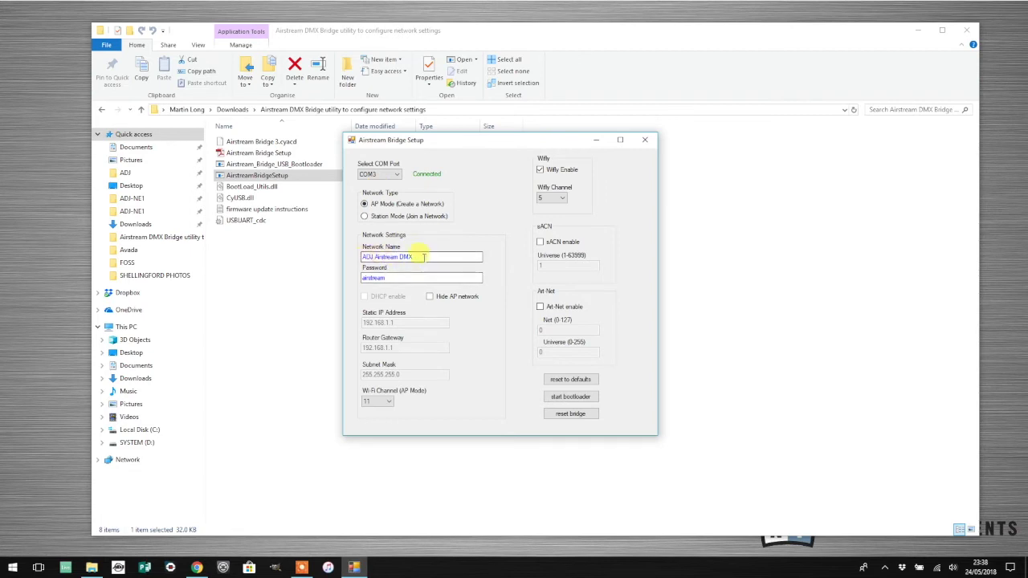
left_click(403, 278)
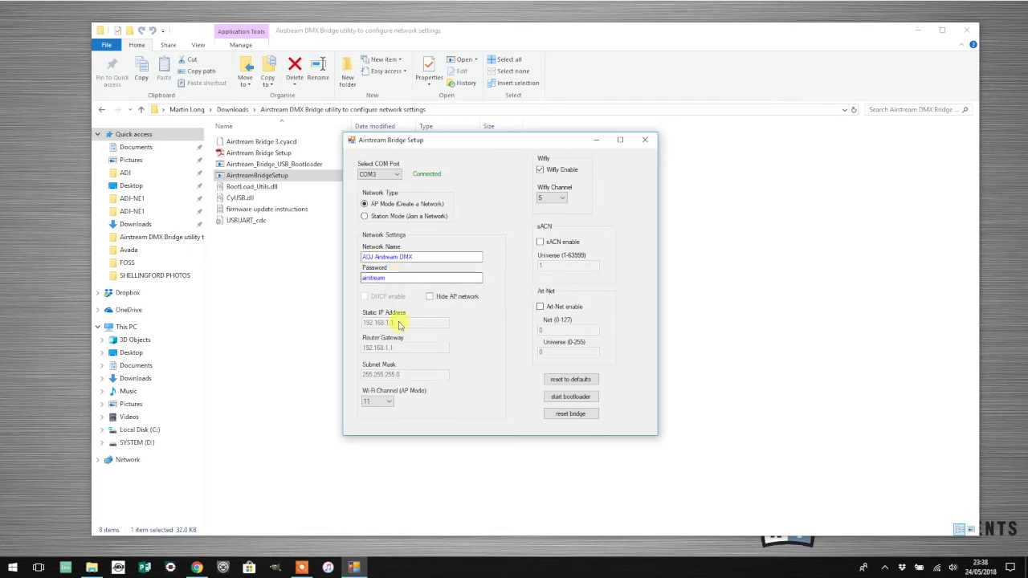
left_click(387, 405)
left_click(385, 404)
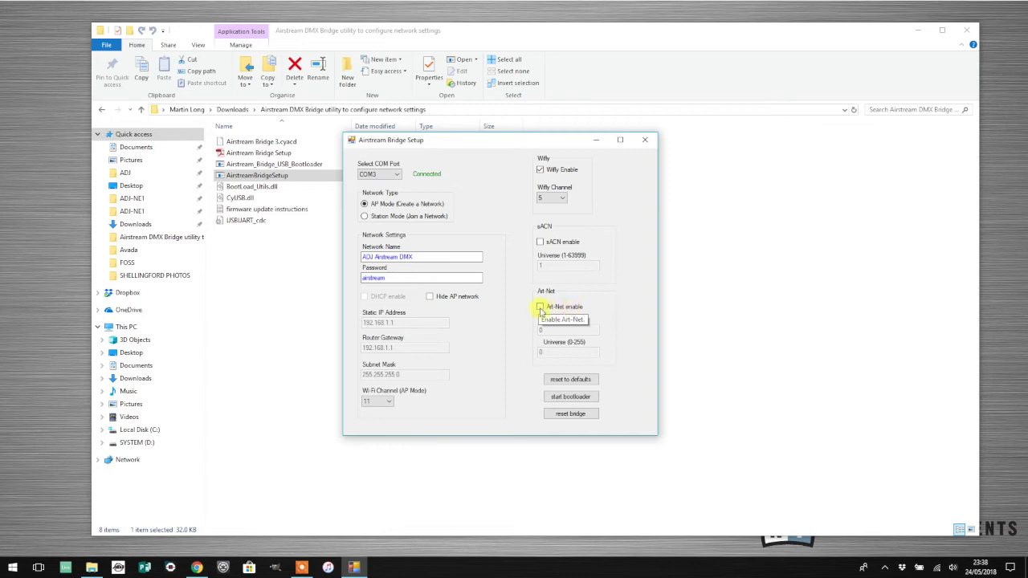
left_click(540, 308)
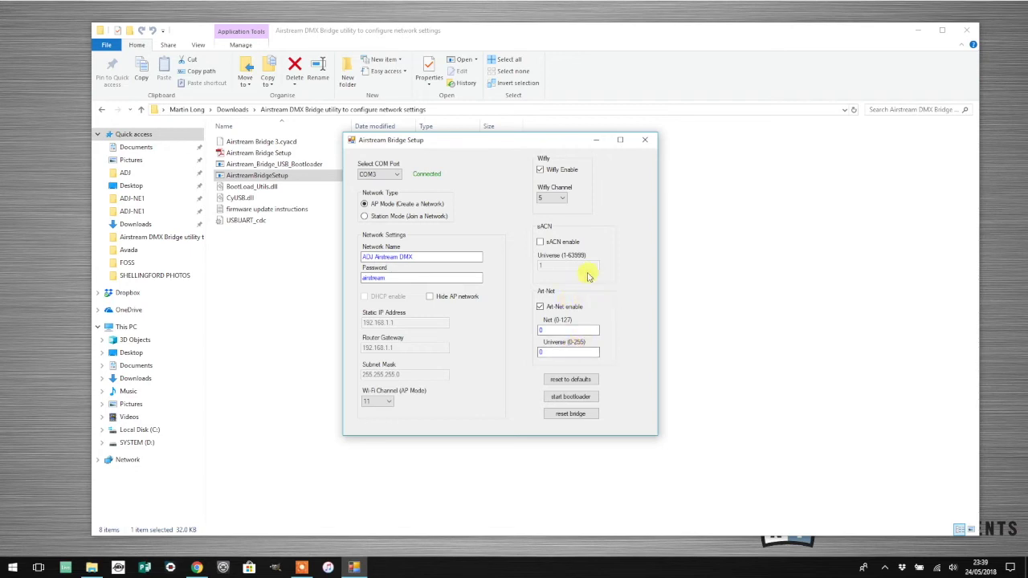
Close and relaunch the AirstreamBridgeSetup utility, reconnect to the bridge on COM3 and move its window clear of the file list
left_click(644, 140)
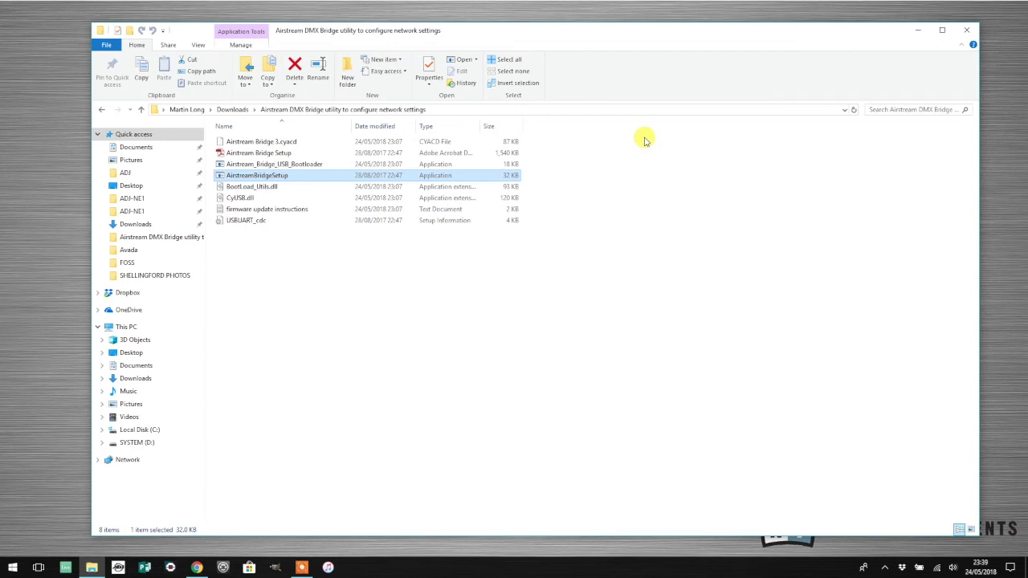
double_click(271, 175)
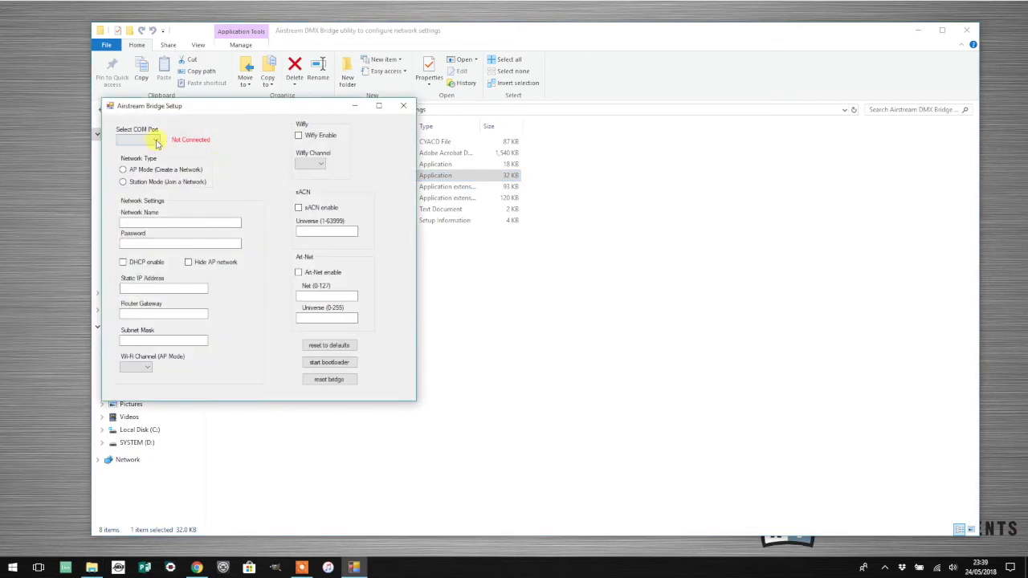
left_click(155, 143)
left_click(148, 149)
left_click(153, 141)
left_click(147, 150)
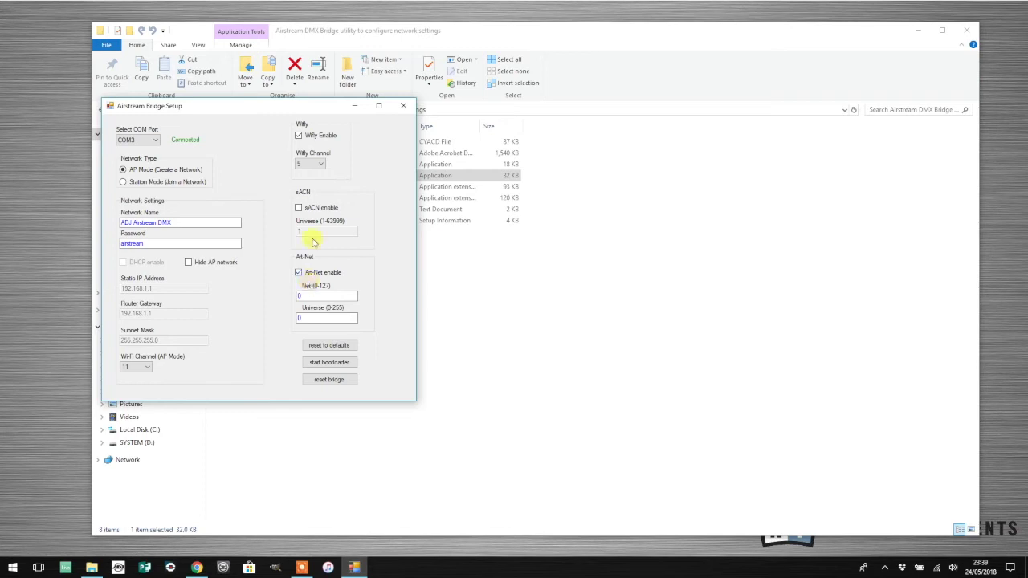
left_click_drag(277, 111, 514, 141)
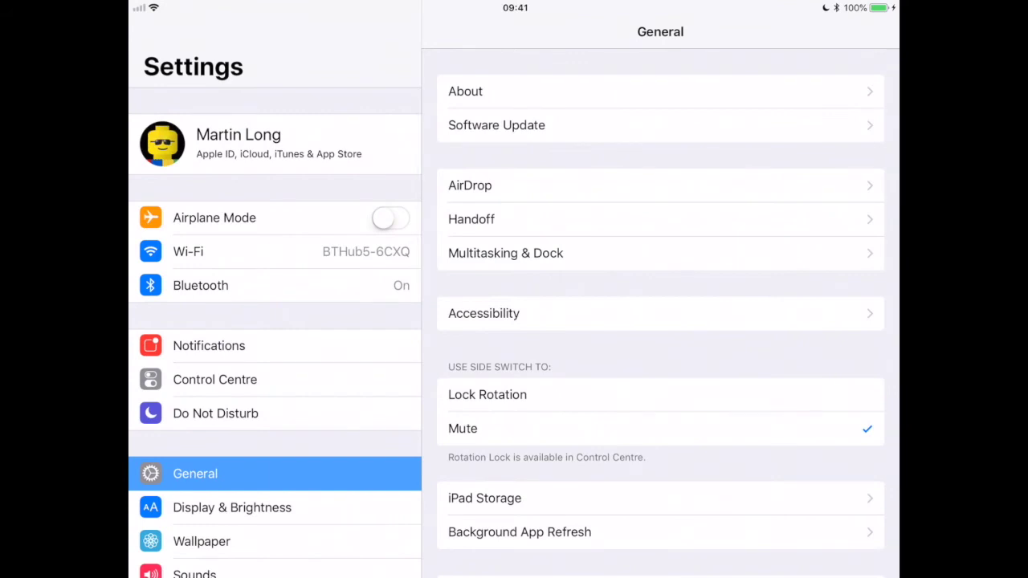
In the iPad's Settings, join the ADJ Airstream DMX Wi-Fi network, and close the Settings app completely
left_click(241, 251)
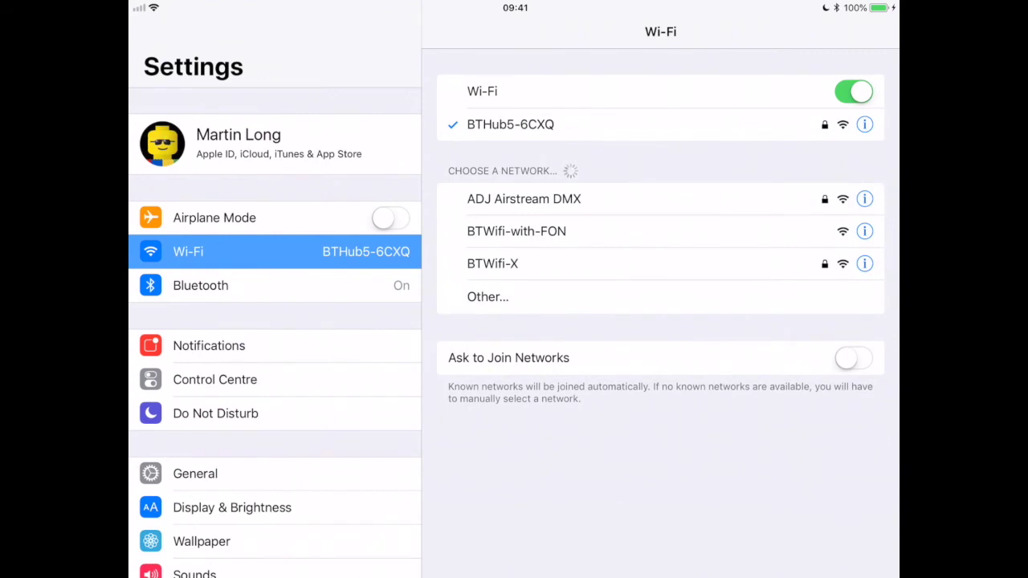
left_click(524, 198)
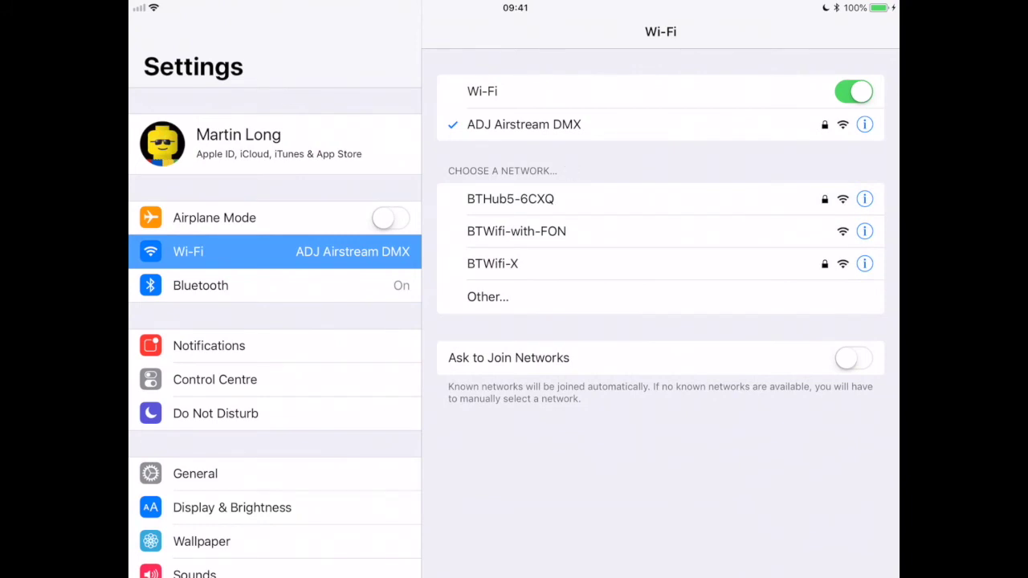
left_click_drag(514, 574, 514, 337)
left_click(553, 120)
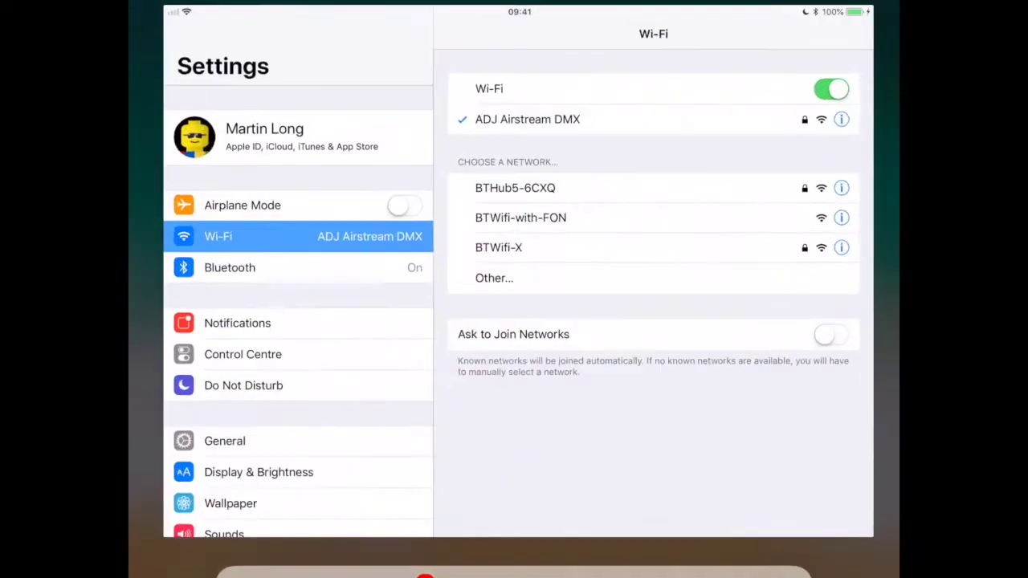
left_click_drag(514, 574, 514, 337)
left_click_drag(554, 129, 554, 8)
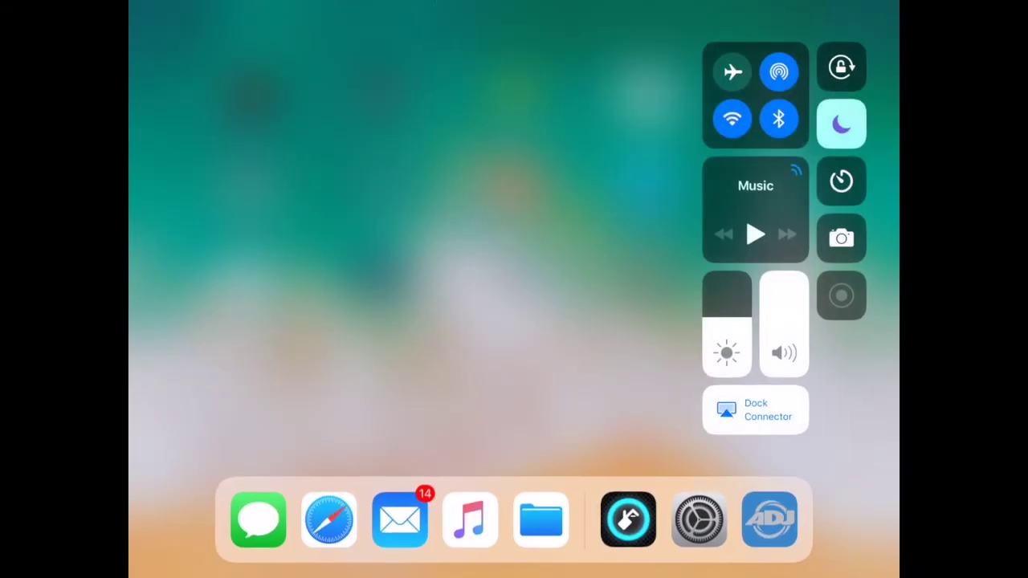
Open the Airstream DMX app and check the bridge firmware revision from the patch's bridge settings
left_click(769, 520)
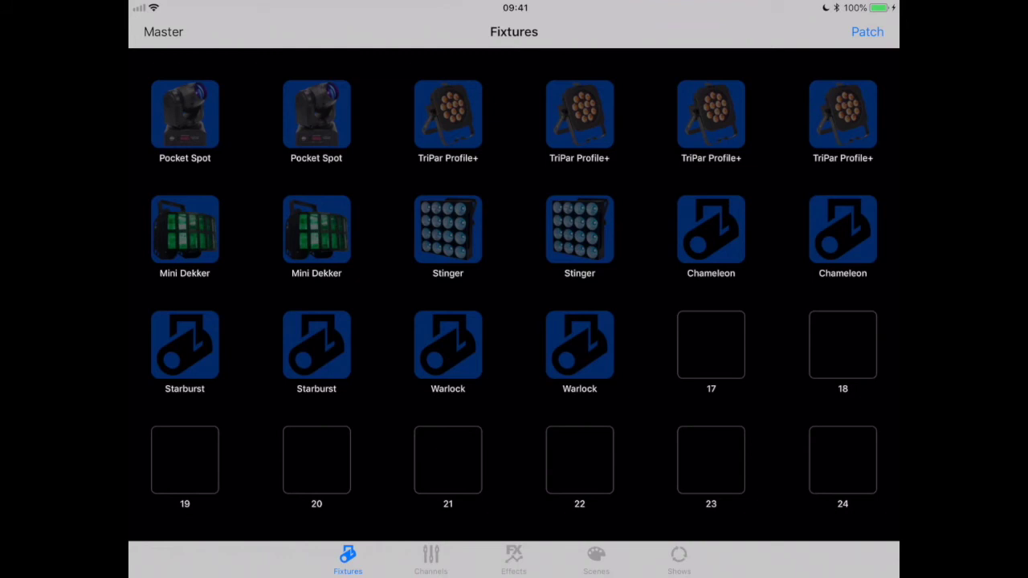
left_click(867, 32)
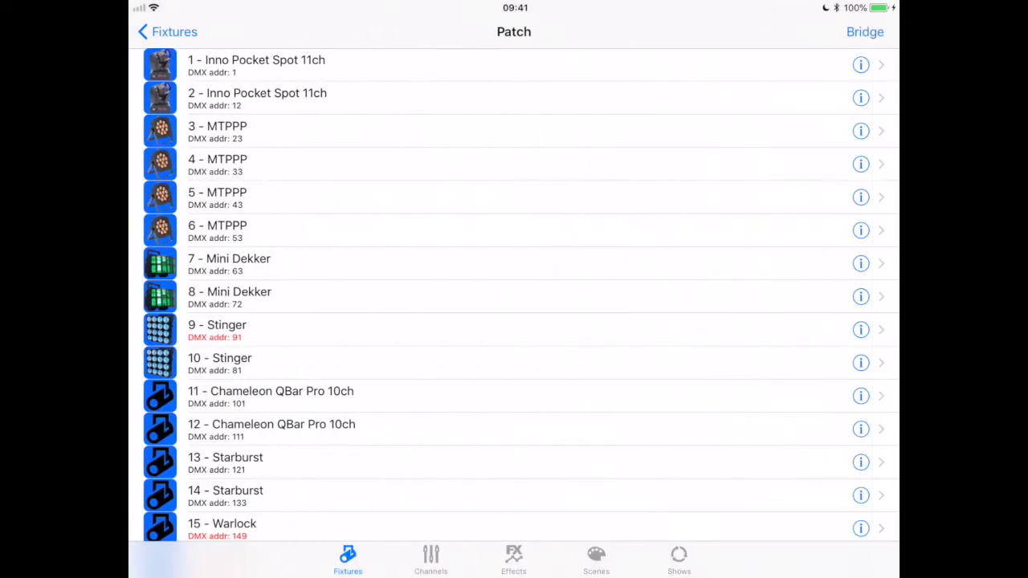
left_click(864, 31)
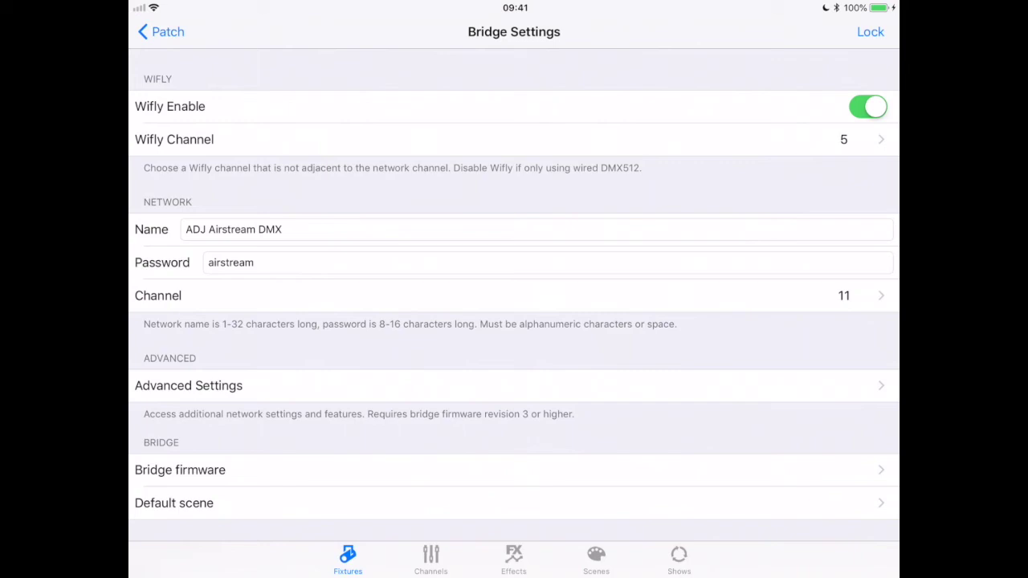
left_click(180, 470)
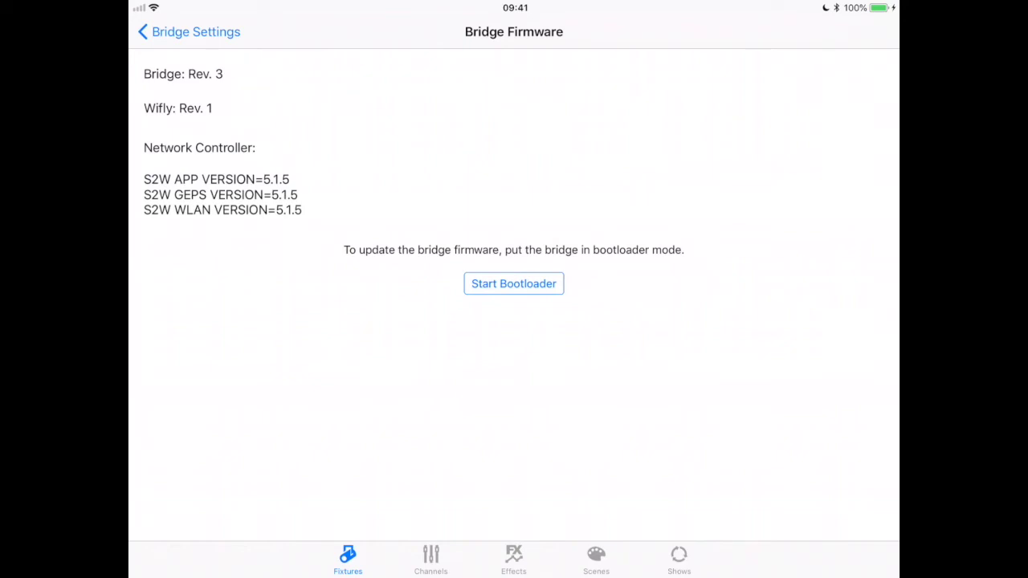
left_click(192, 32)
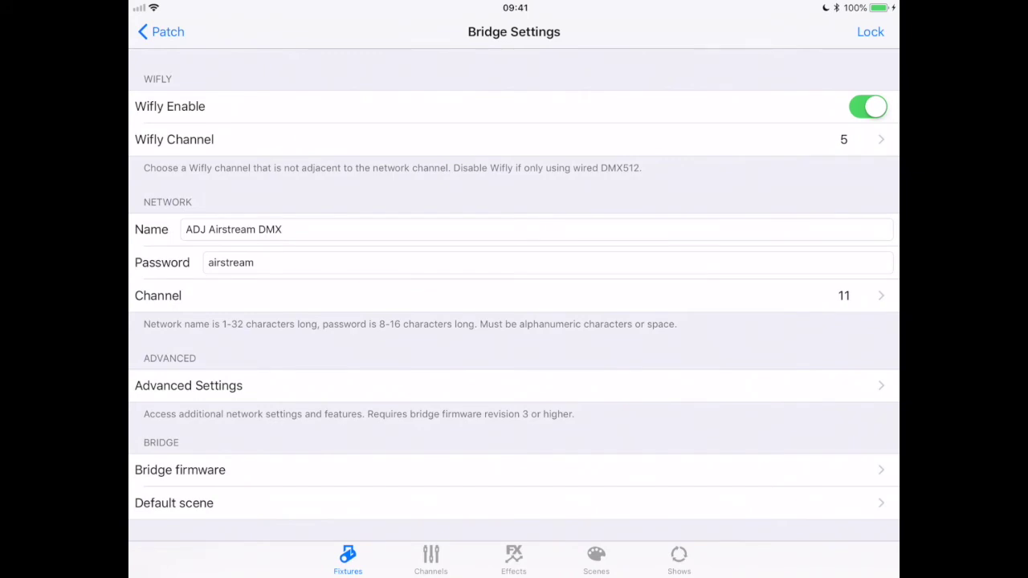
Close the Airstream DMX app completely so it no longer runs in the background
left_click_drag(514, 574, 514, 321)
left_click(550, 116)
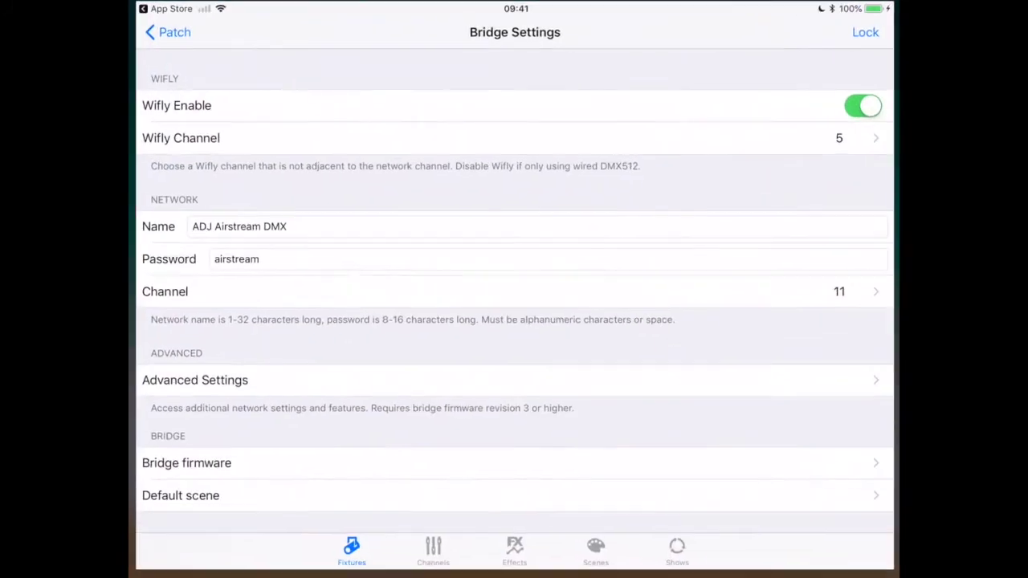
left_click_drag(514, 574, 514, 321)
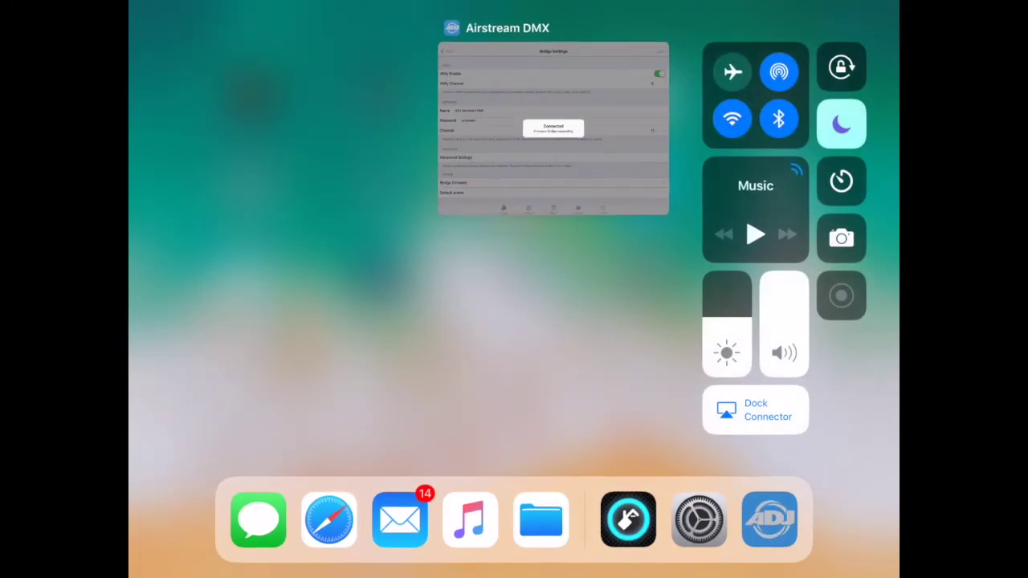
left_click_drag(553, 121, 553, 8)
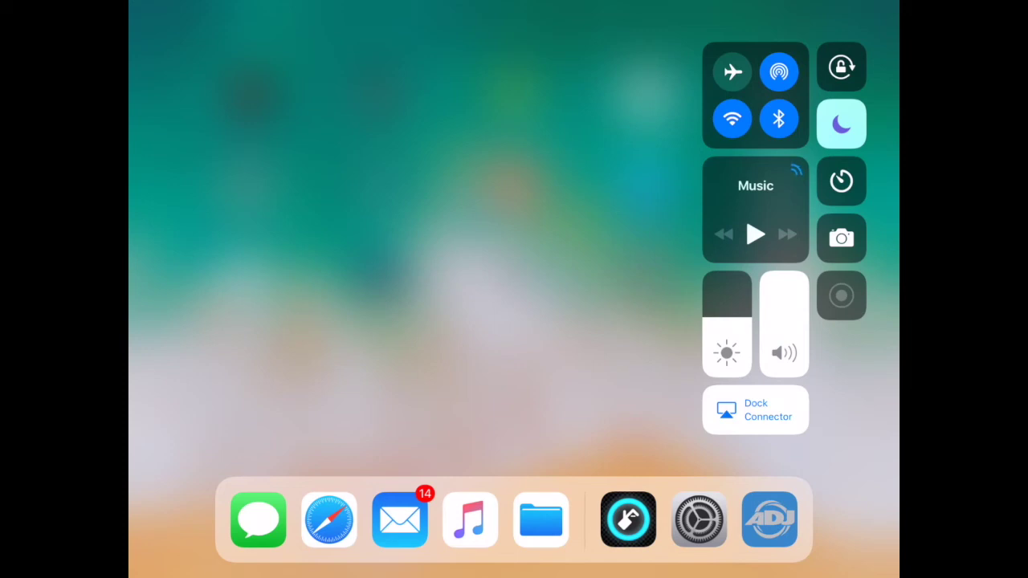
Switch to the Light Rider app and open its settings to view the WiFly and Art-Net options
left_click(627, 520)
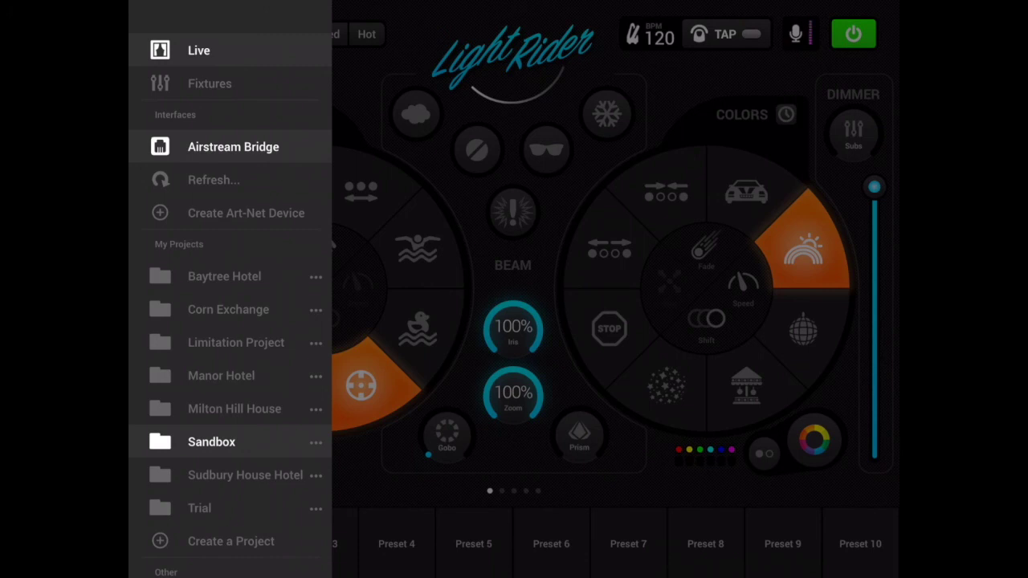
scroll(230, 289, "down", 2)
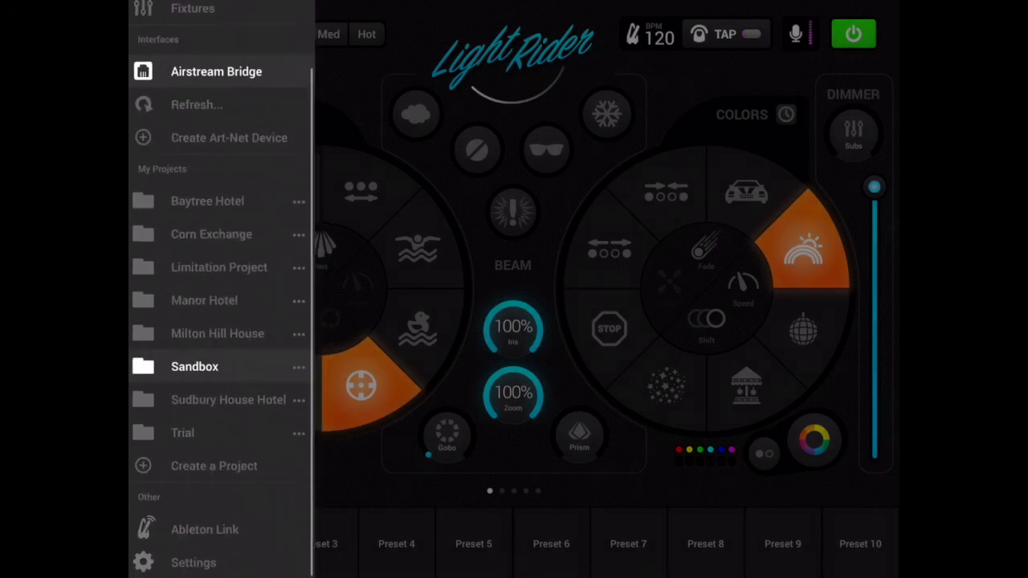
scroll(230, 289, "up", 2)
scroll(230, 289, "down", 2)
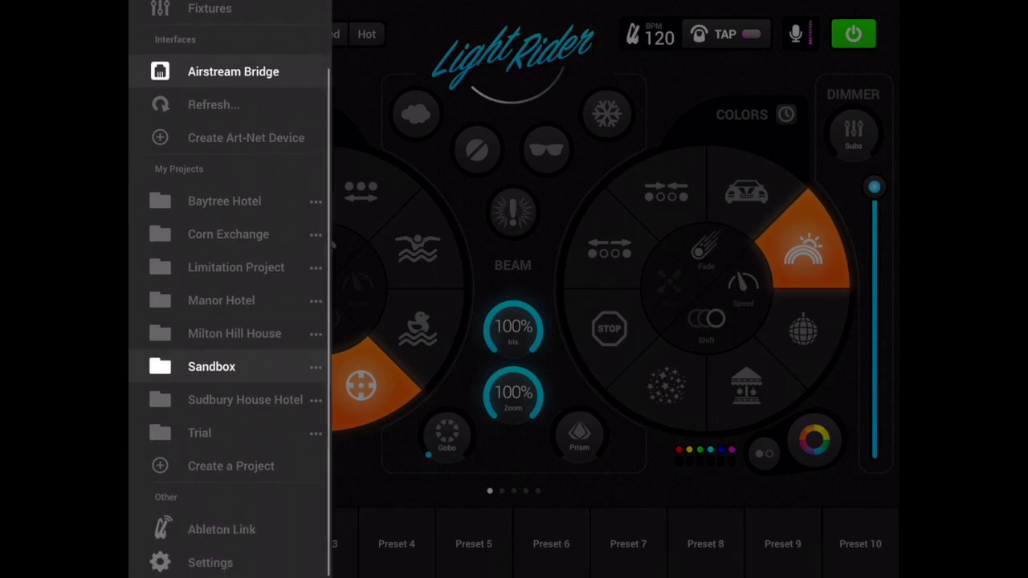
left_click(211, 561)
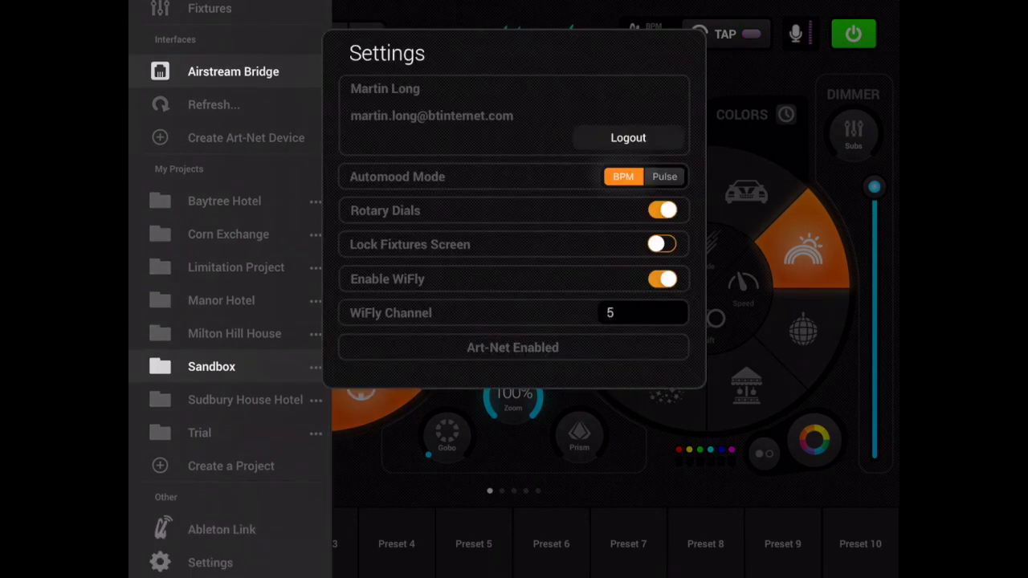